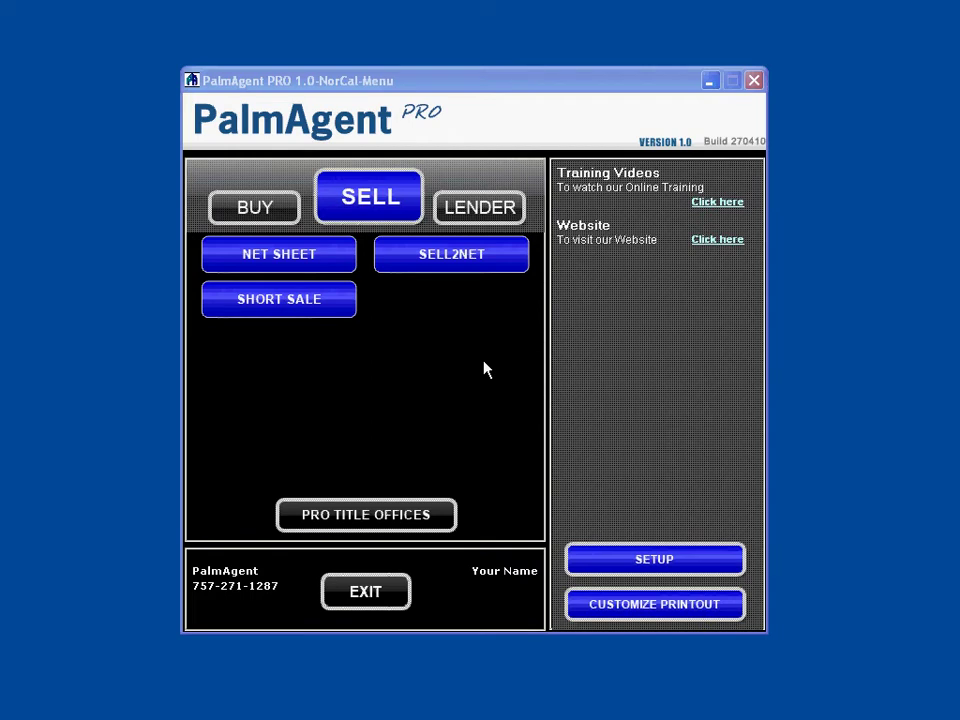
- Show the Net Sheet loan types (CONV, FHA, VA, CONV/2nd) under SELL
{"action": "left_click", "coordinate": [342, 264]}
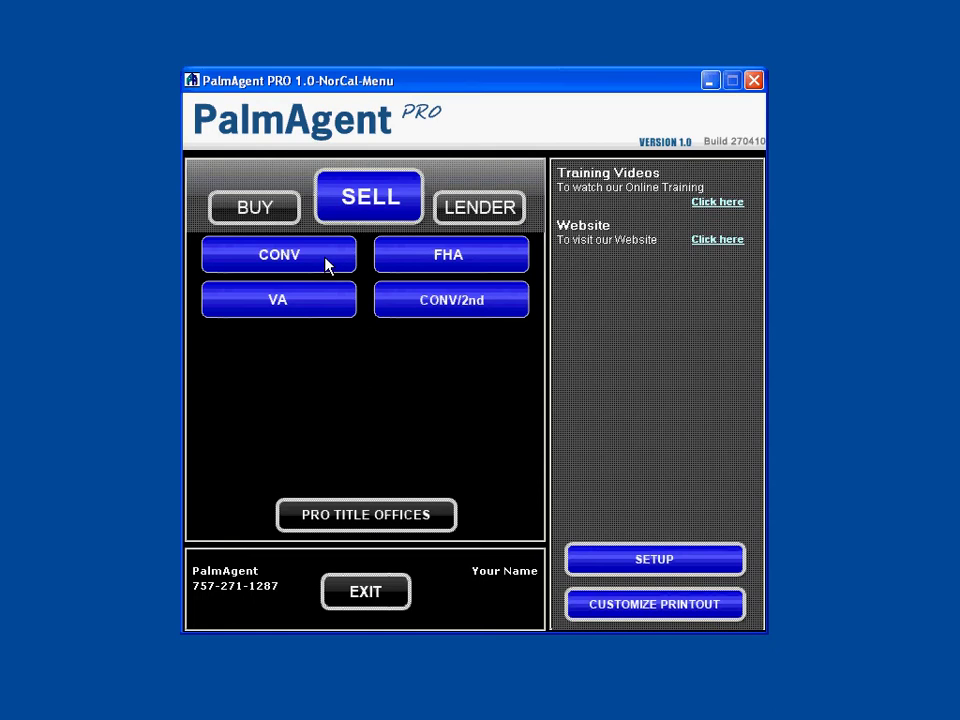
- Start a conventional seller net sheet with a price of 385,000
{"action": "left_click", "coordinate": [327, 264]}
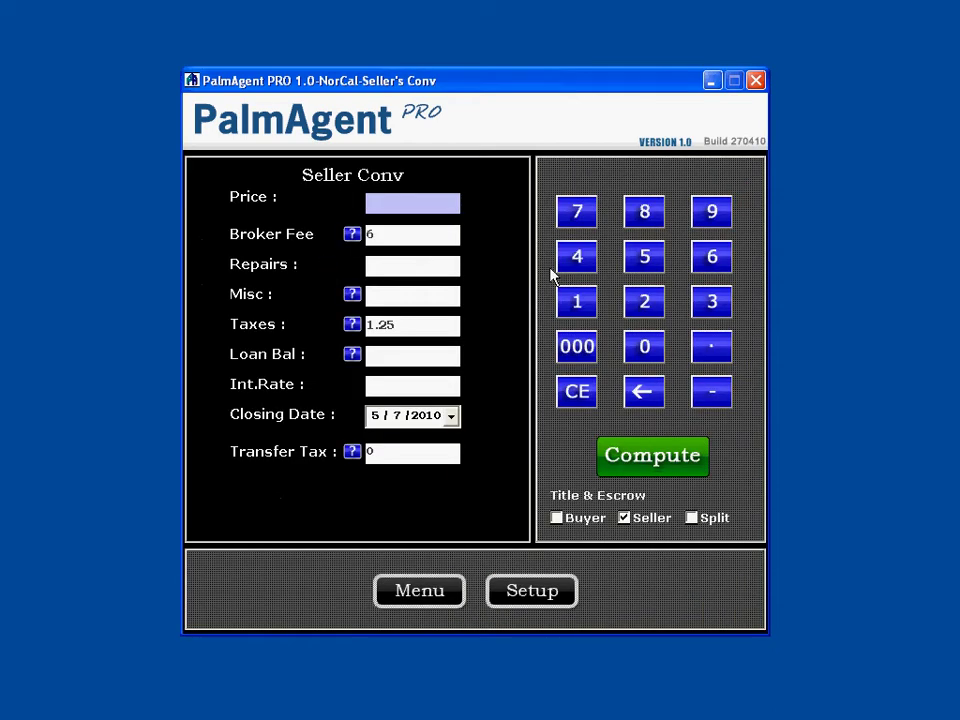
{"action": "left_click", "coordinate": [703, 297]}
{"action": "left_click", "coordinate": [650, 218]}
{"action": "left_click", "coordinate": [645, 264]}
{"action": "left_click", "coordinate": [594, 345]}
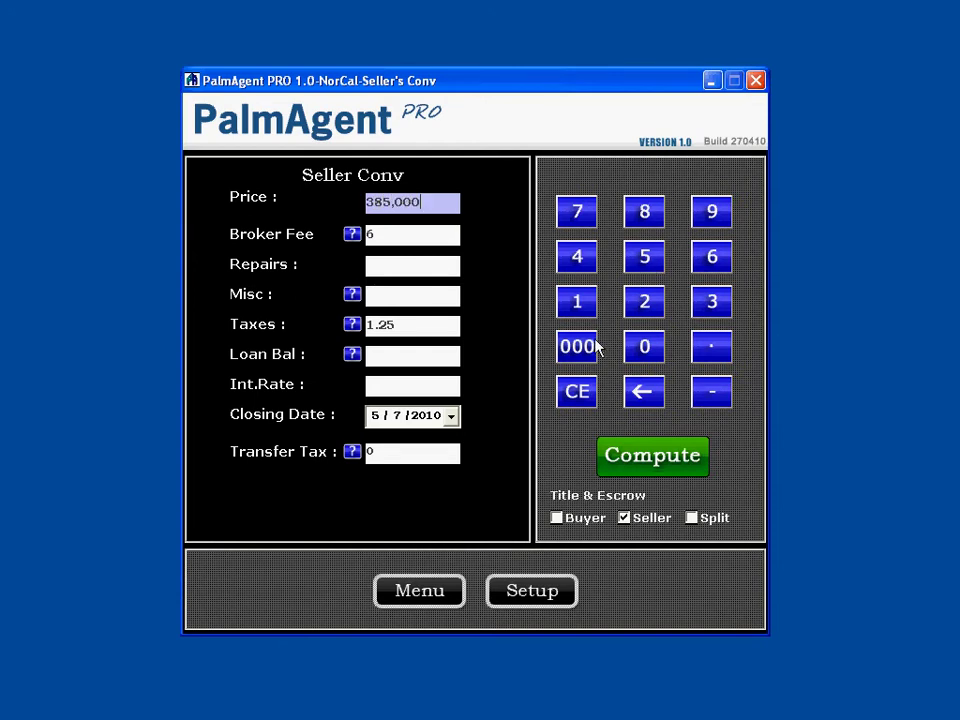
- Keep the 6 broker fee and enter 1000 in Repairs
{"action": "left_click", "coordinate": [450, 235]}
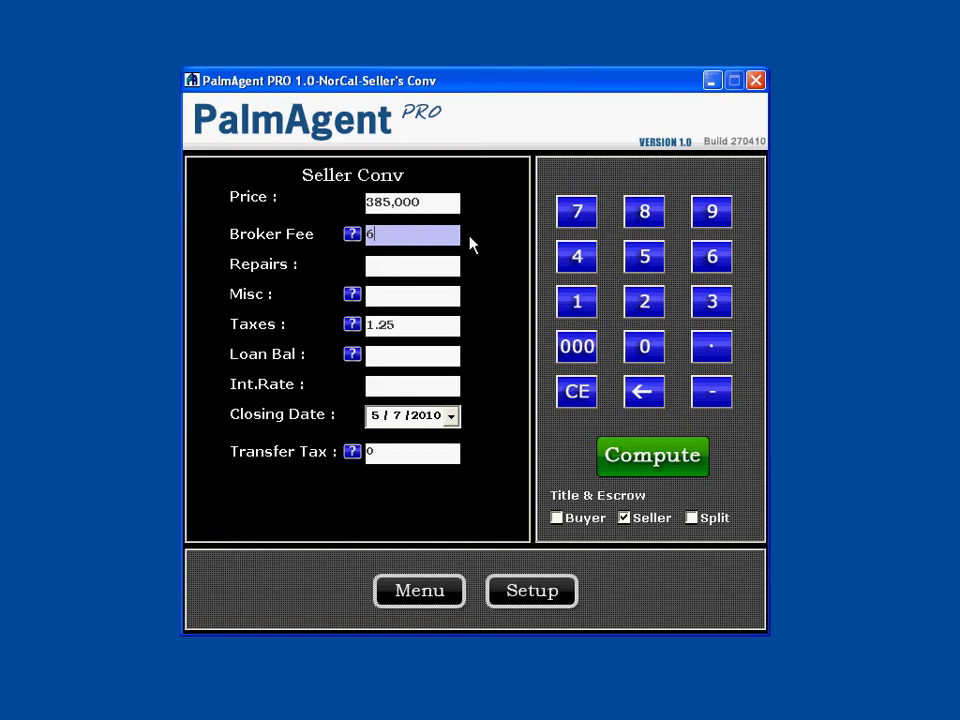
{"action": "left_click", "coordinate": [443, 264]}
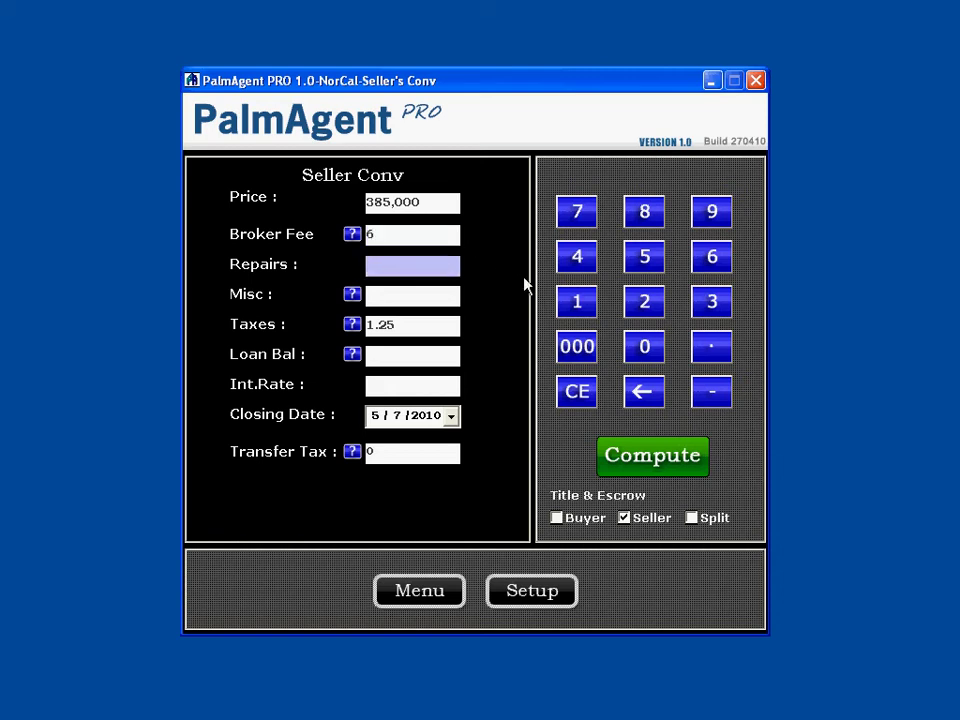
{"action": "left_click", "coordinate": [568, 308]}
{"action": "left_click", "coordinate": [575, 345]}
{"action": "left_click", "coordinate": [446, 293]}
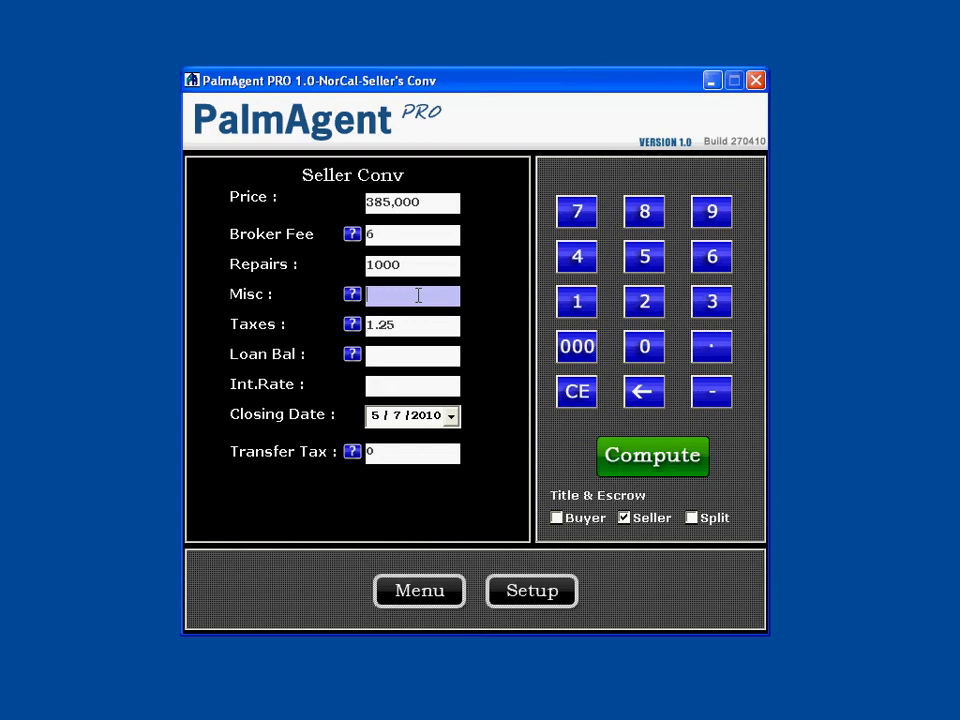
- Itemize a 'Contributions' misc cost of 1000 and carry it back to the net sheet
{"action": "left_click", "coordinate": [354, 296]}
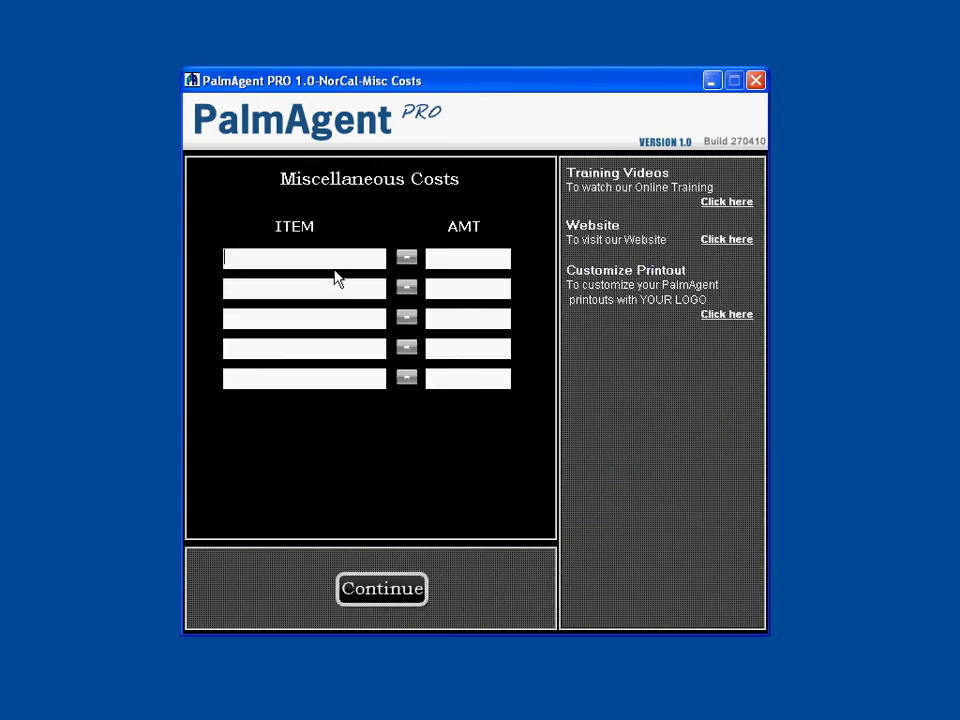
{"action": "left_click", "coordinate": [332, 256]}
{"action": "type", "text": "Contributions"}
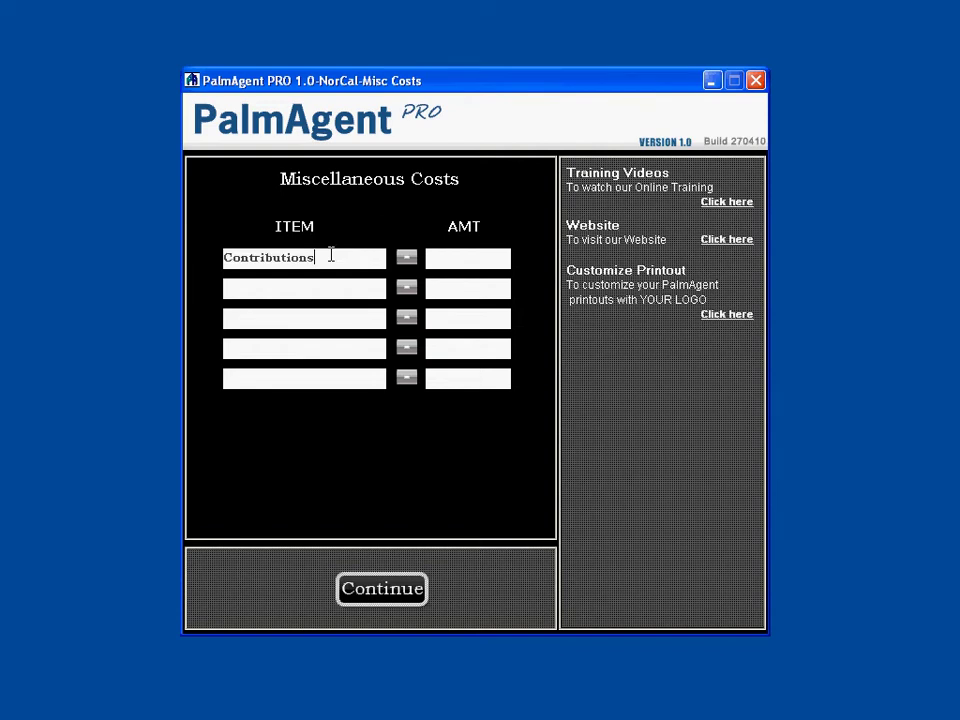
{"action": "left_click", "coordinate": [470, 256]}
{"action": "type", "text": "1000"}
{"action": "left_click", "coordinate": [386, 587]}
{"action": "left_click", "coordinate": [434, 322]}
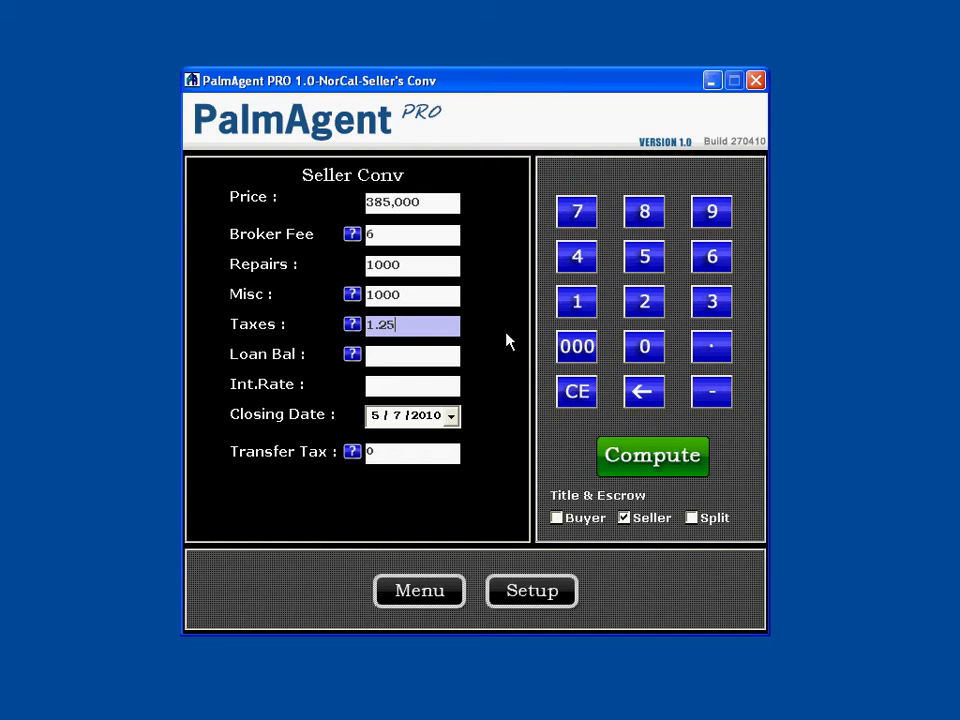
- Replace the 1.25 tax value with Granite Bay's 1.2024 rate from Tax Rates
{"action": "left_click", "coordinate": [578, 392]}
{"action": "left_click", "coordinate": [587, 260]}
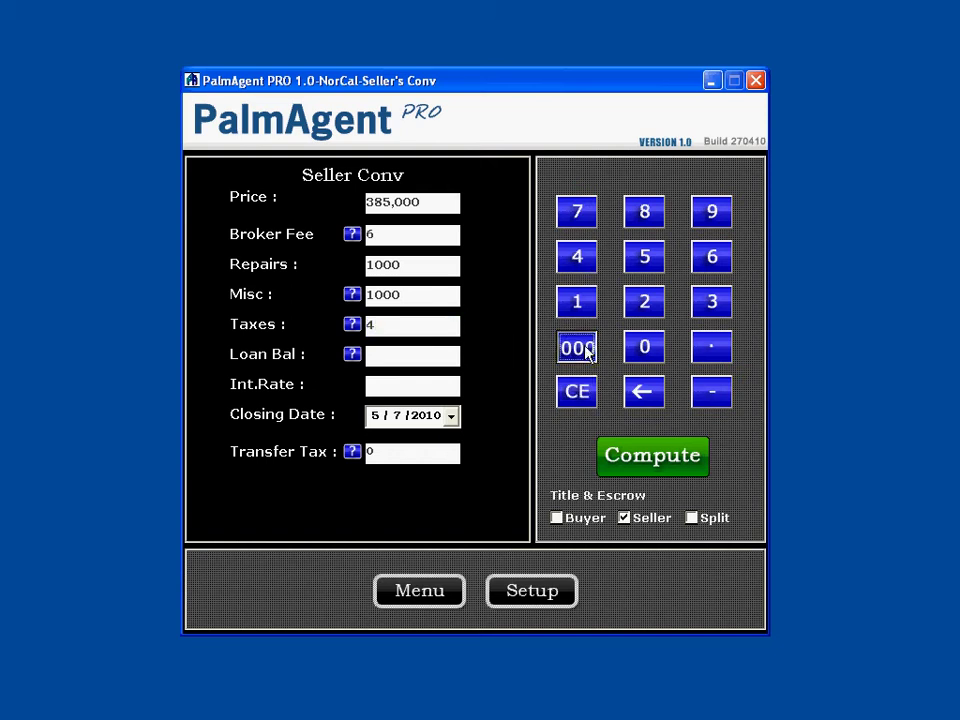
{"action": "left_click", "coordinate": [570, 346]}
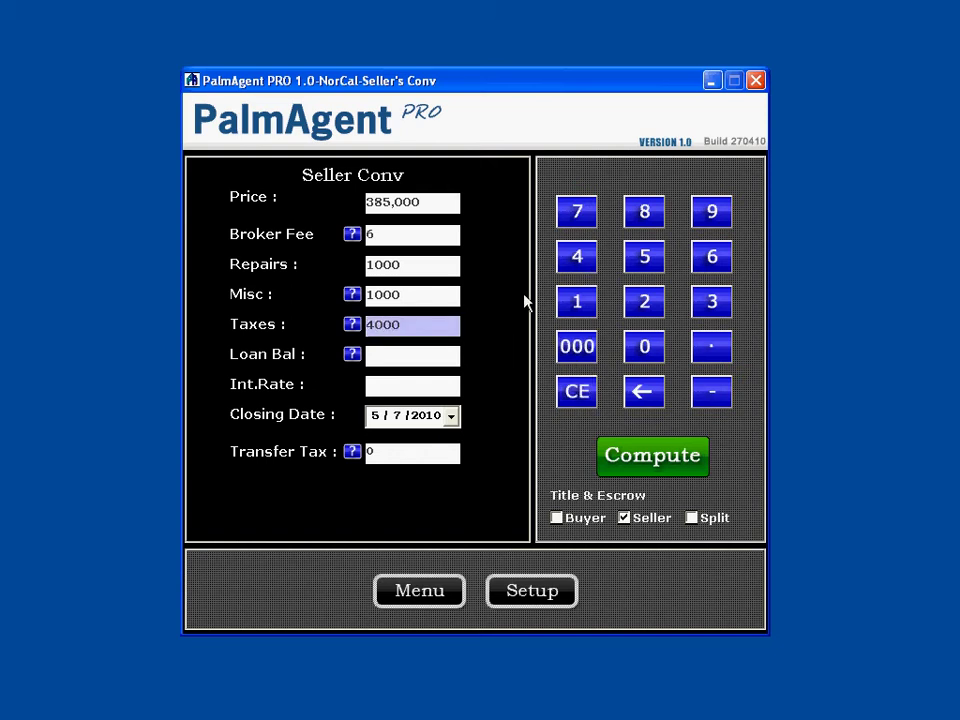
{"action": "left_click", "coordinate": [352, 325]}
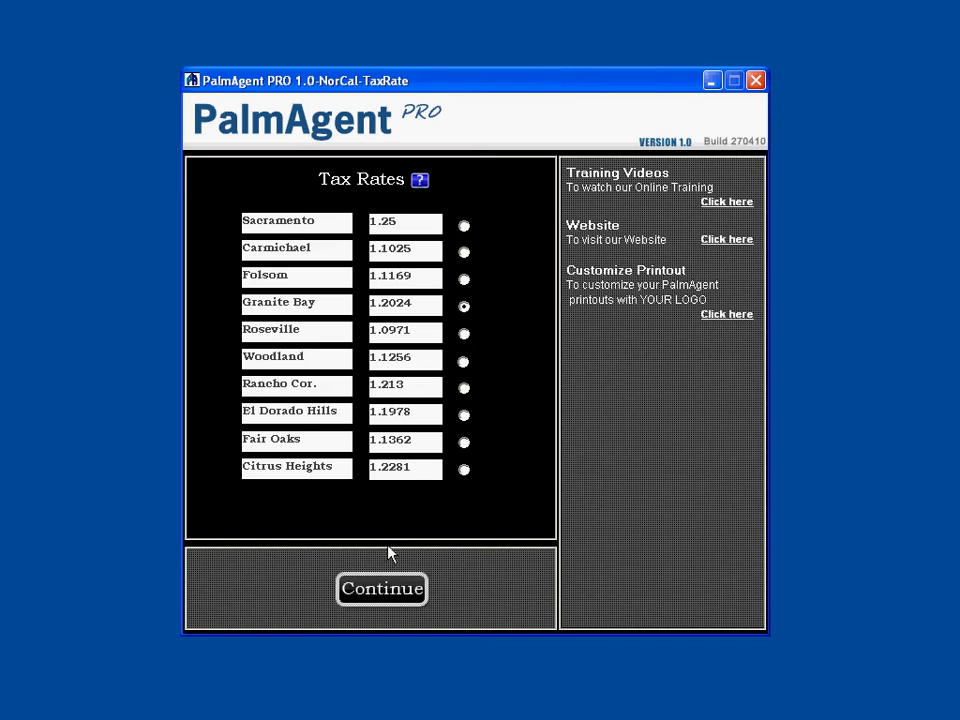
{"action": "left_click", "coordinate": [391, 590]}
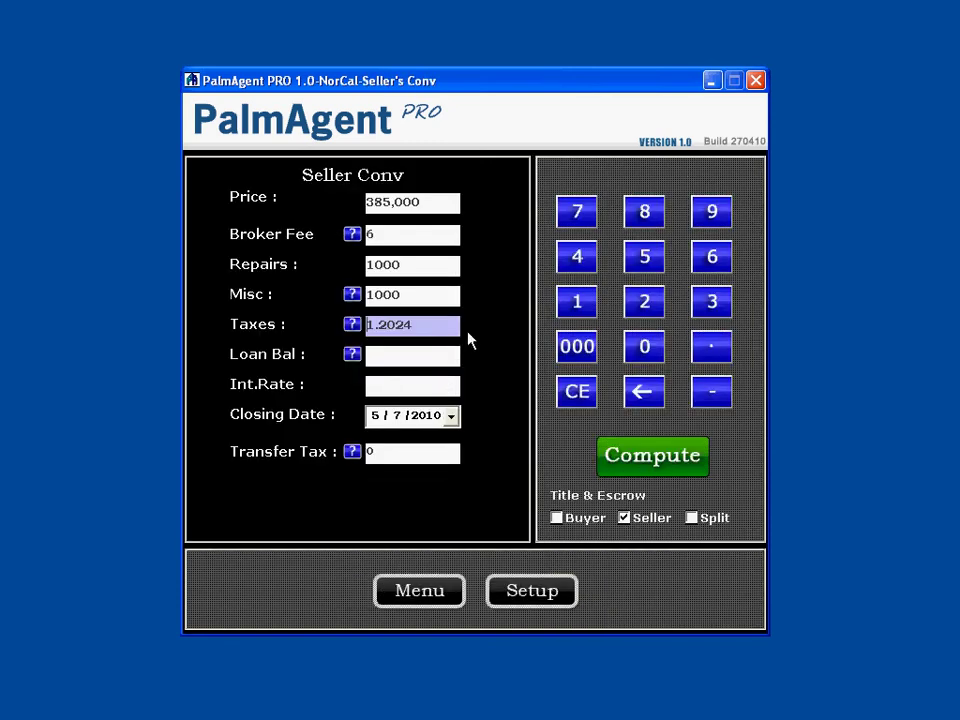
- Enter 300,000 as the seller's loan balance
{"action": "left_click", "coordinate": [440, 355]}
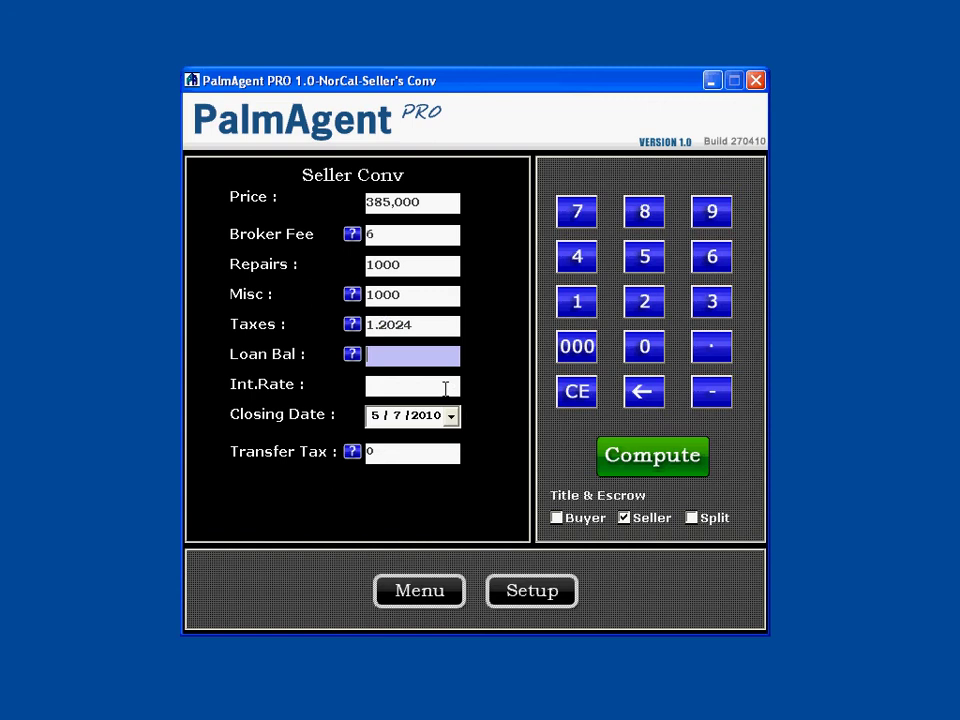
{"action": "left_click", "coordinate": [697, 310]}
{"action": "left_click", "coordinate": [648, 347]}
{"action": "left_click", "coordinate": [648, 347]}
{"action": "left_click", "coordinate": [576, 346]}
- In the balance calculator, enter a 350,000 loan at 6% over 30 years
{"action": "left_click", "coordinate": [354, 356]}
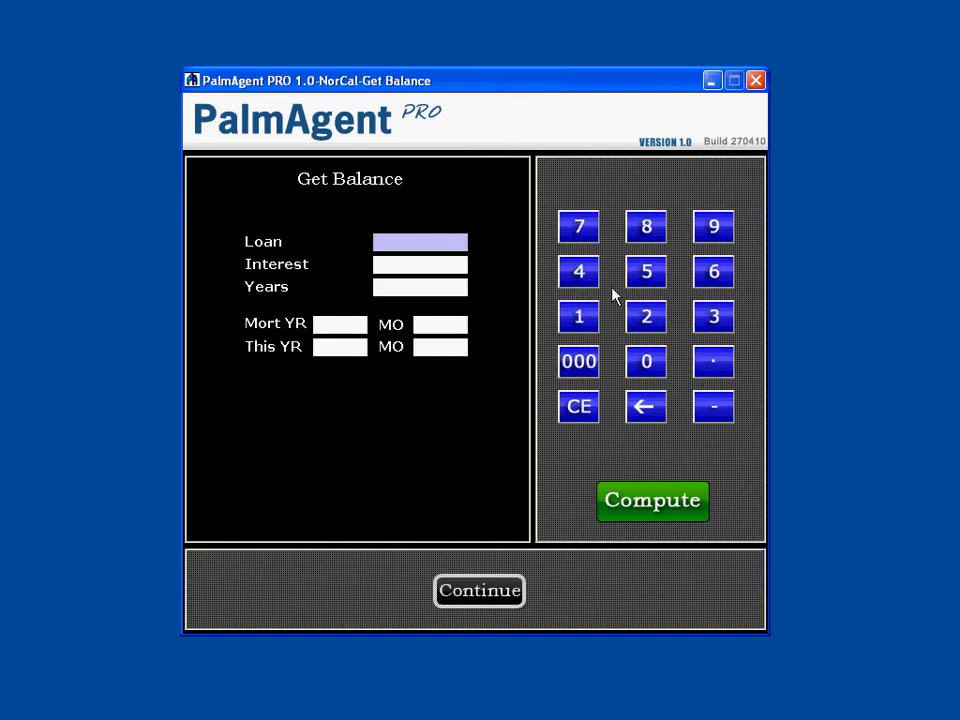
{"action": "left_click", "coordinate": [711, 317]}
{"action": "left_click", "coordinate": [662, 272]}
{"action": "left_click", "coordinate": [659, 365]}
{"action": "left_click", "coordinate": [588, 364]}
{"action": "left_click", "coordinate": [461, 266]}
{"action": "left_click", "coordinate": [711, 285]}
{"action": "left_click", "coordinate": [440, 288]}
{"action": "left_click", "coordinate": [714, 316]}
{"action": "left_click", "coordinate": [647, 358]}
- Set mortgage start 02/06 and current date 10/05, then compute the 307,762.00 balance
{"action": "left_click", "coordinate": [366, 326]}
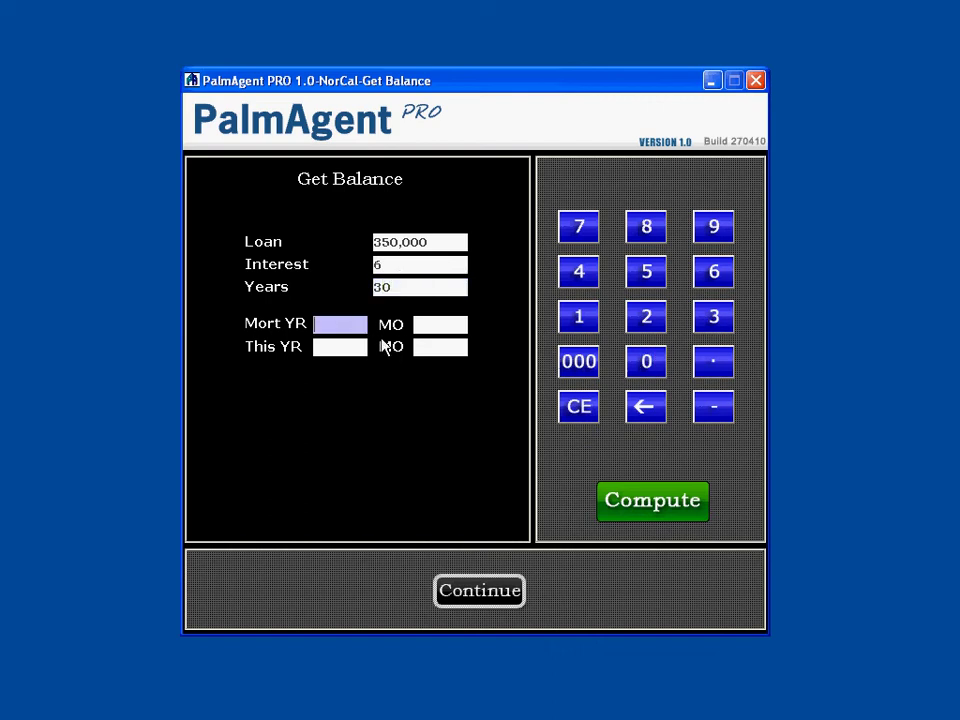
{"action": "left_click", "coordinate": [643, 362]}
{"action": "left_click", "coordinate": [644, 322]}
{"action": "left_click", "coordinate": [440, 324]}
{"action": "left_click", "coordinate": [646, 362]}
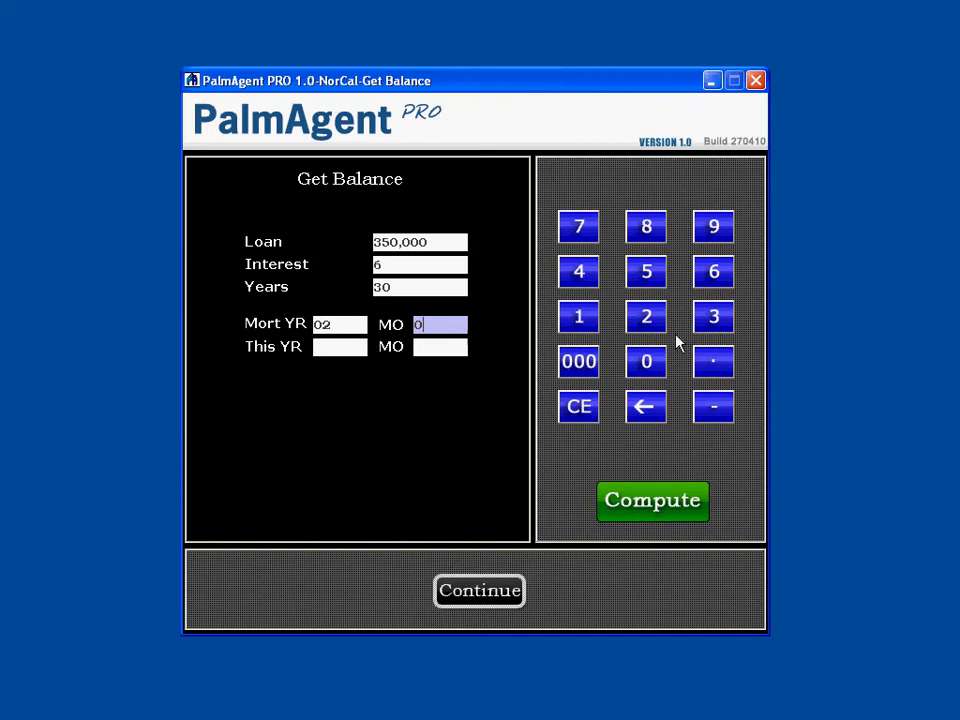
{"action": "left_click", "coordinate": [706, 282]}
{"action": "left_click", "coordinate": [340, 345]}
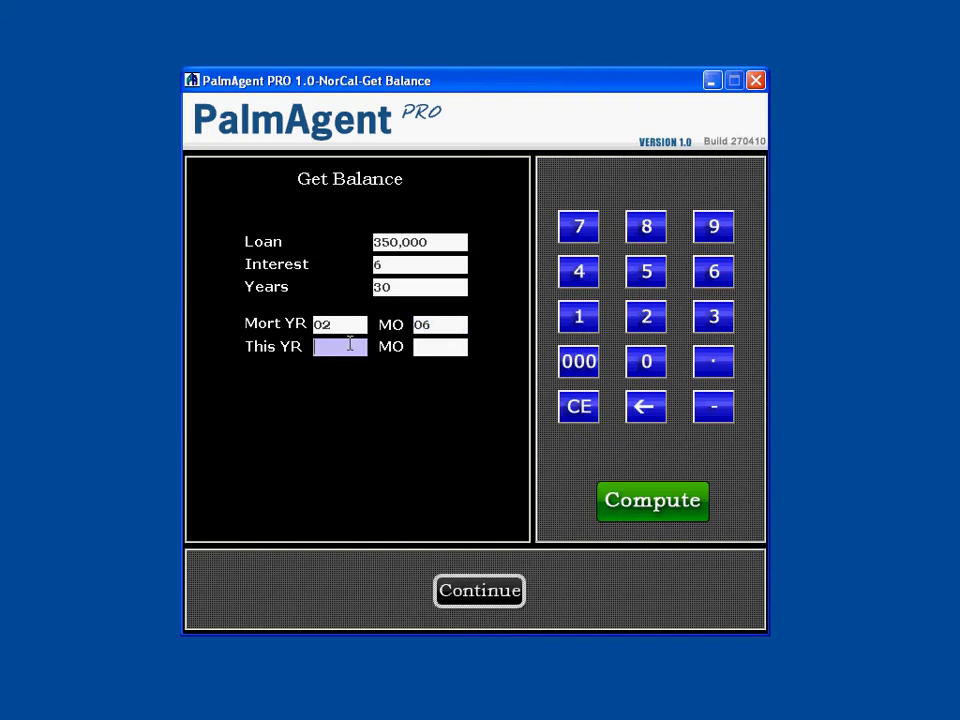
{"action": "left_click", "coordinate": [570, 324]}
{"action": "left_click", "coordinate": [647, 360]}
{"action": "left_click", "coordinate": [458, 347]}
{"action": "left_click", "coordinate": [646, 360]}
{"action": "left_click", "coordinate": [647, 273]}
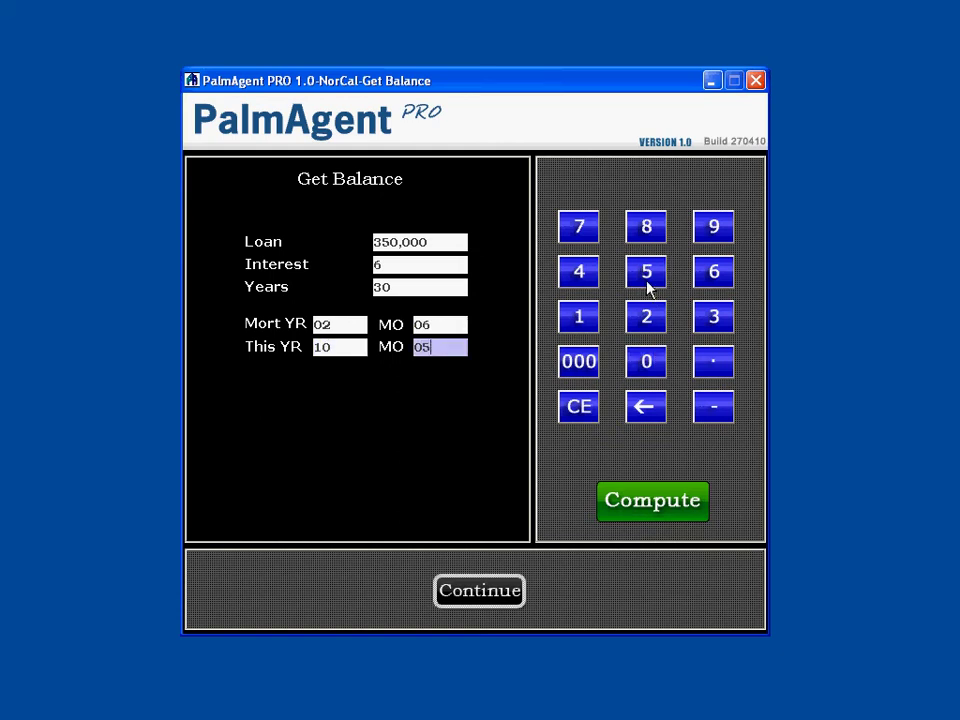
{"action": "left_click", "coordinate": [650, 503]}
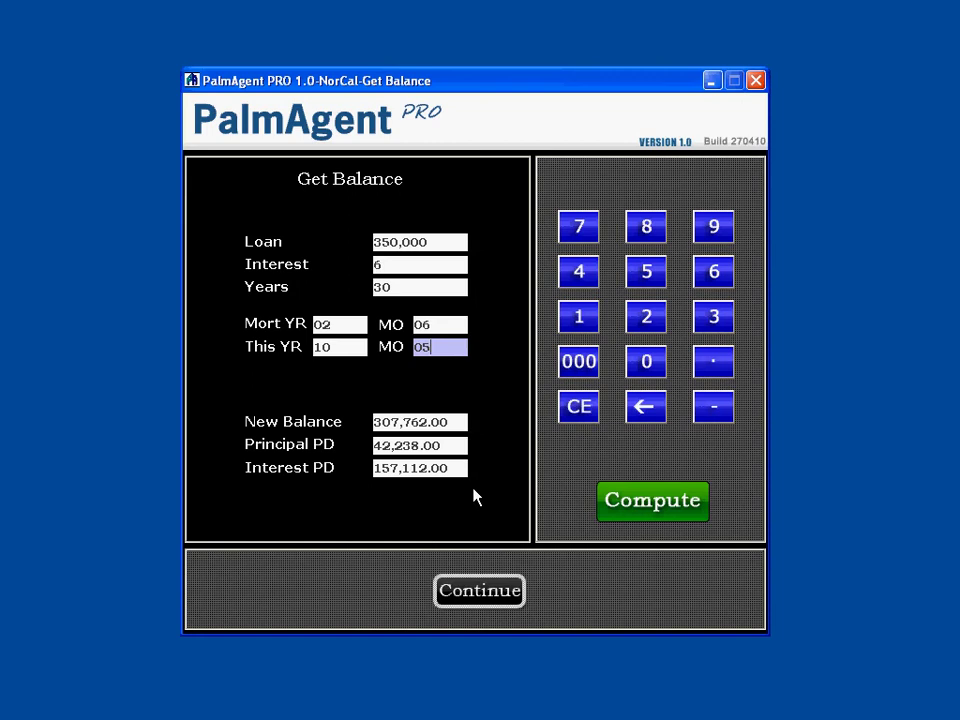
{"action": "left_click", "coordinate": [456, 444]}
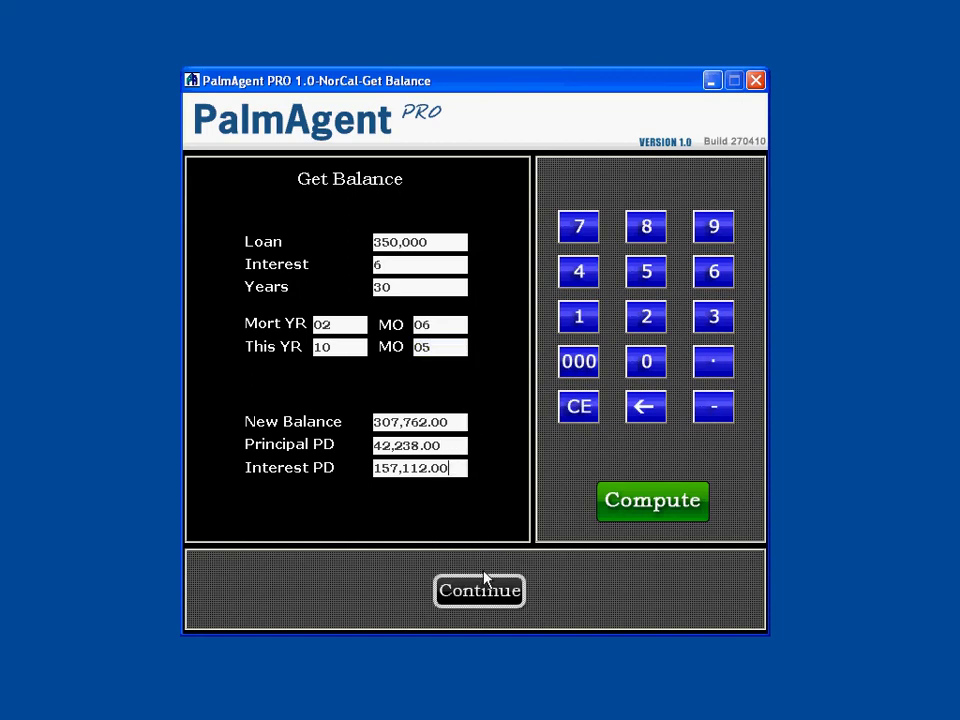
- Carry the 307,762 balance into the Seller Conv sheet, keeping a 6% interest rate
{"action": "left_click", "coordinate": [486, 606]}
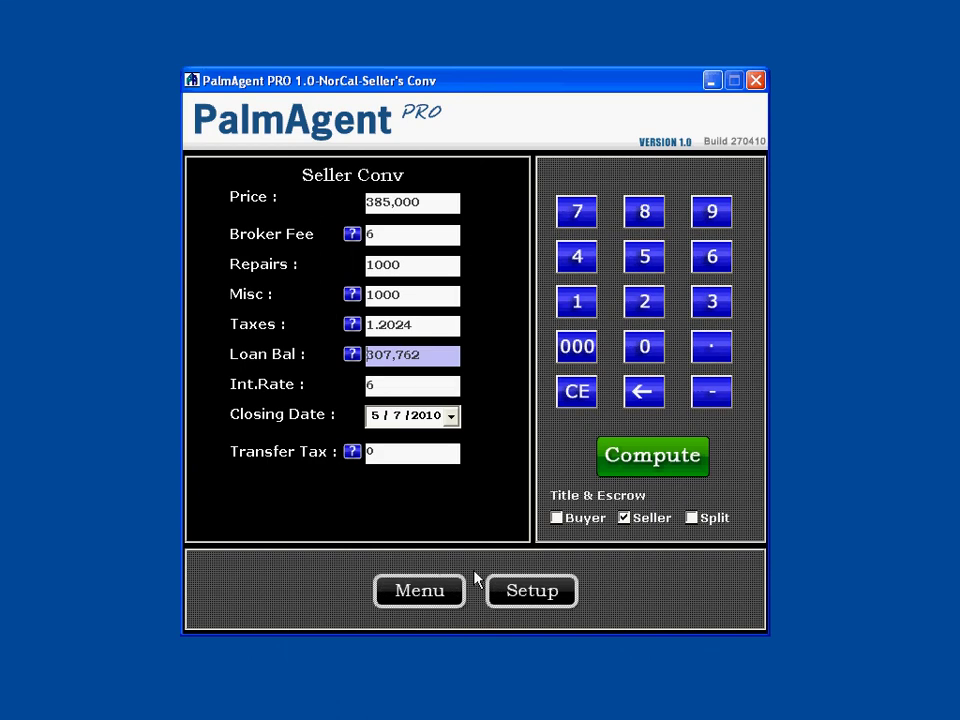
{"action": "left_click", "coordinate": [446, 386]}
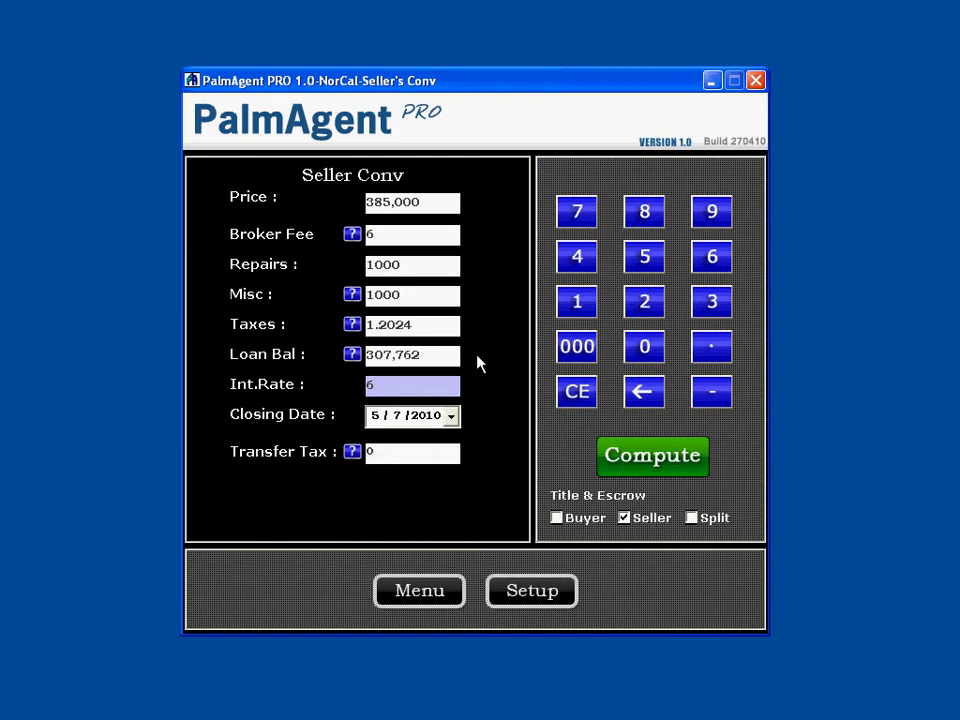
{"action": "left_click", "coordinate": [452, 416]}
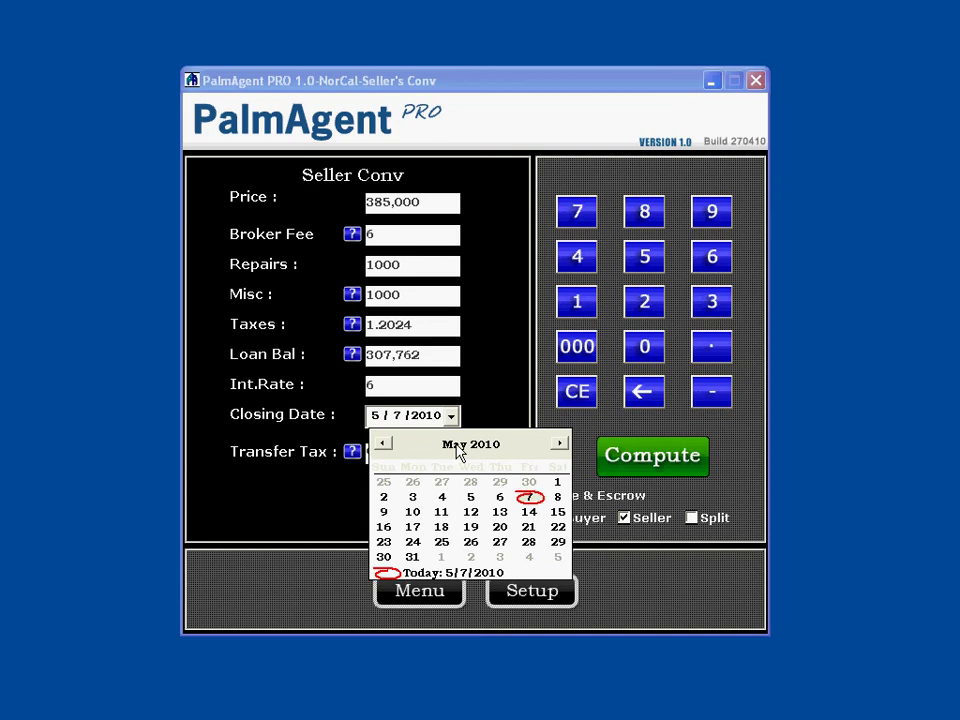
- Page the closing-date calendar forward to August 2010 and pick the 27th
{"action": "left_click", "coordinate": [558, 445]}
{"action": "left_click", "coordinate": [558, 445]}
{"action": "left_click", "coordinate": [558, 445]}
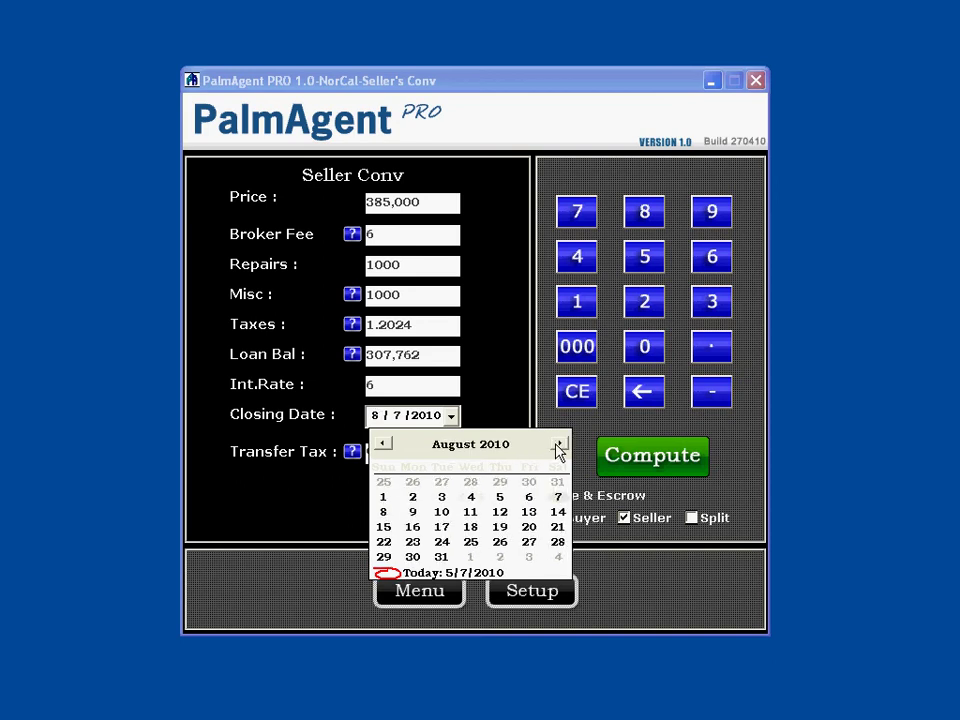
{"action": "left_click", "coordinate": [522, 542]}
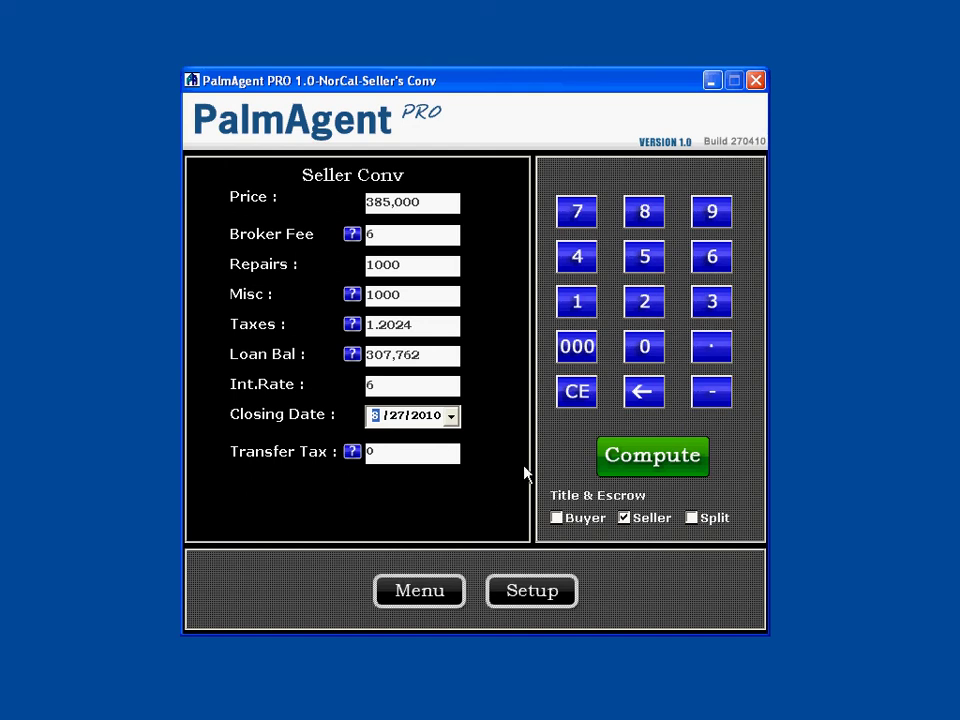
- Compute the net sheet (29,707 closing costs, 46,795 net) and list the itemized costs
{"action": "left_click", "coordinate": [651, 458]}
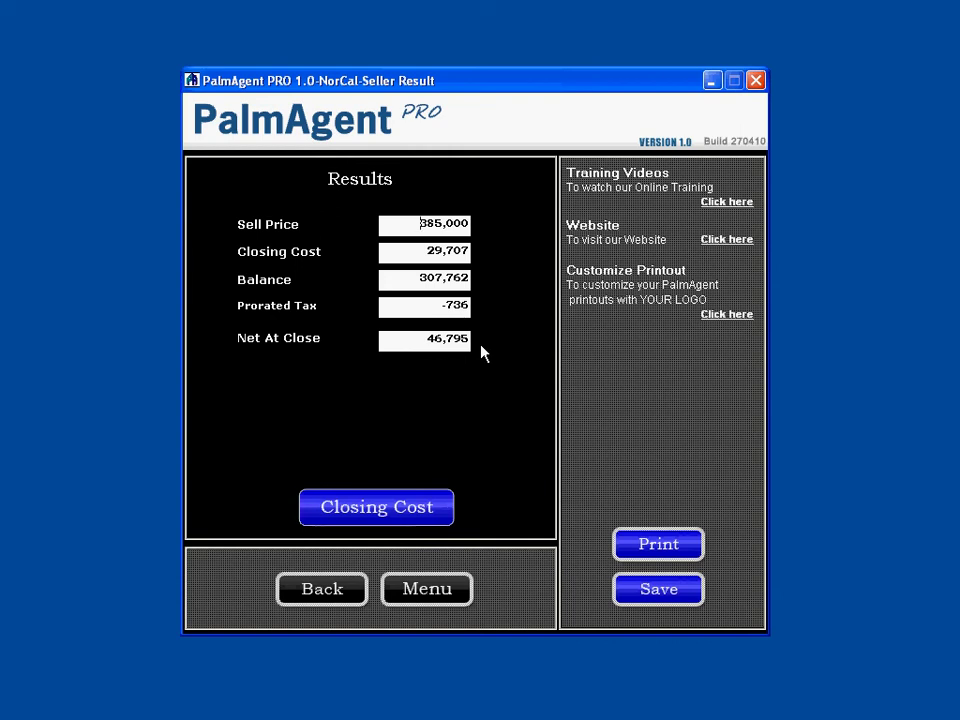
{"action": "left_click", "coordinate": [383, 512]}
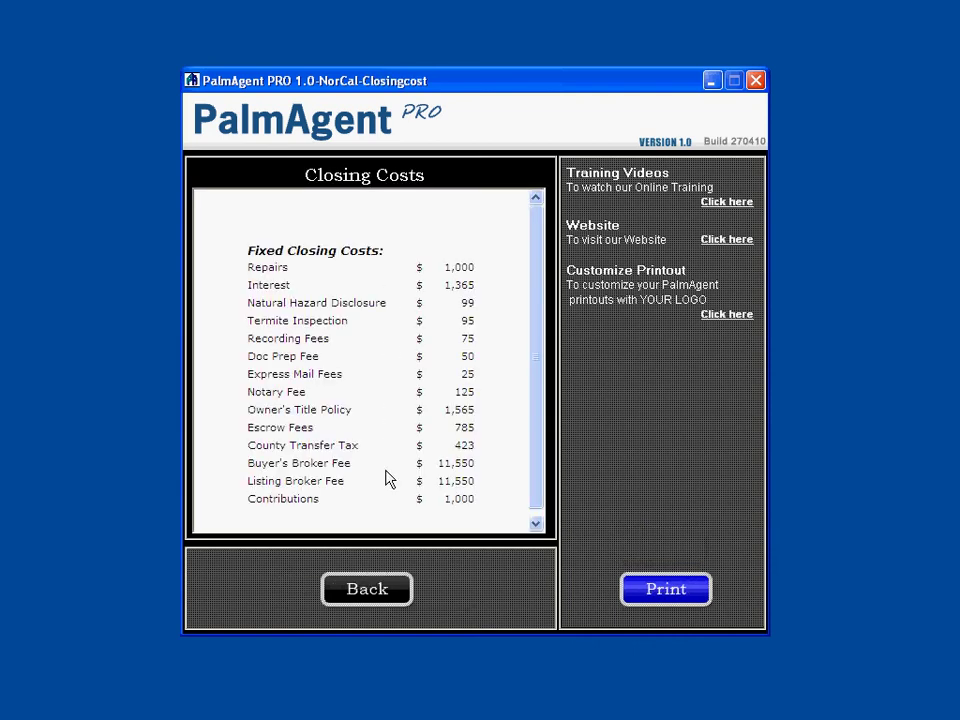
- Scroll through the itemized closing costs, then return to the Seller Result screen
{"action": "scroll", "coordinate": [374, 334], "scroll_direction": "down", "scroll_amount": 1}
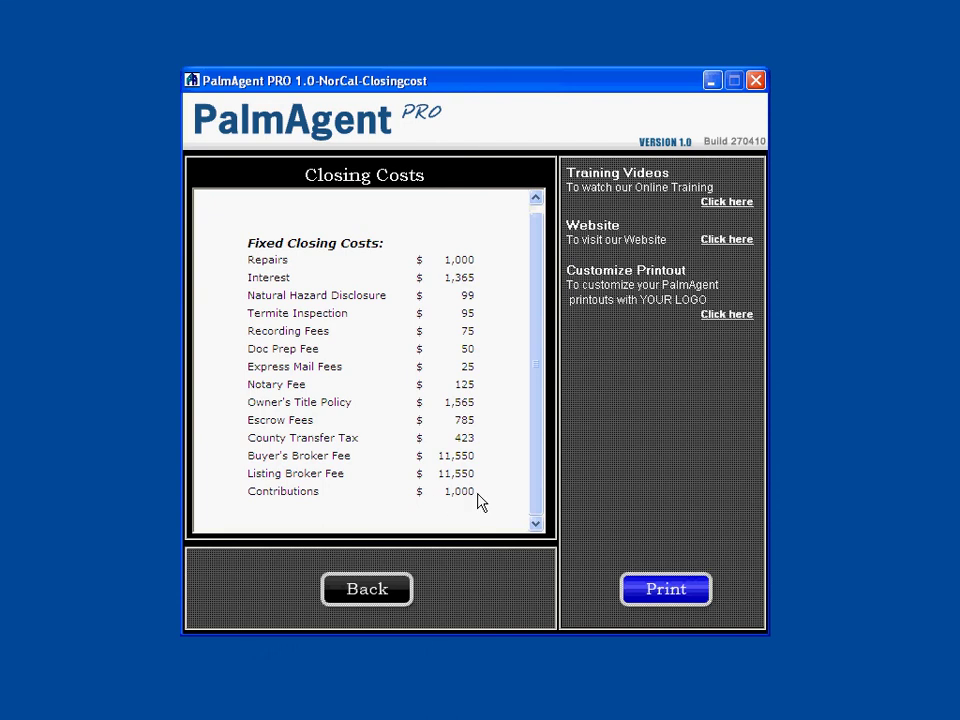
{"action": "left_click", "coordinate": [364, 593]}
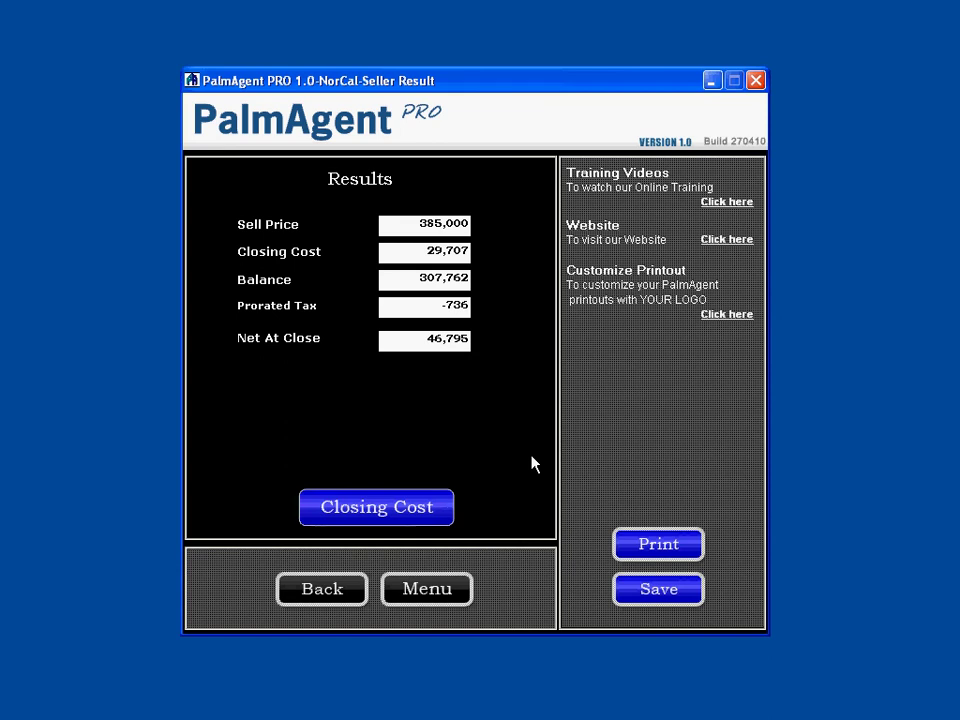
- Print the seller net sheet with no property description, previewing Sell Price 385,000 and Net At Close 46,795
{"action": "left_click", "coordinate": [661, 547]}
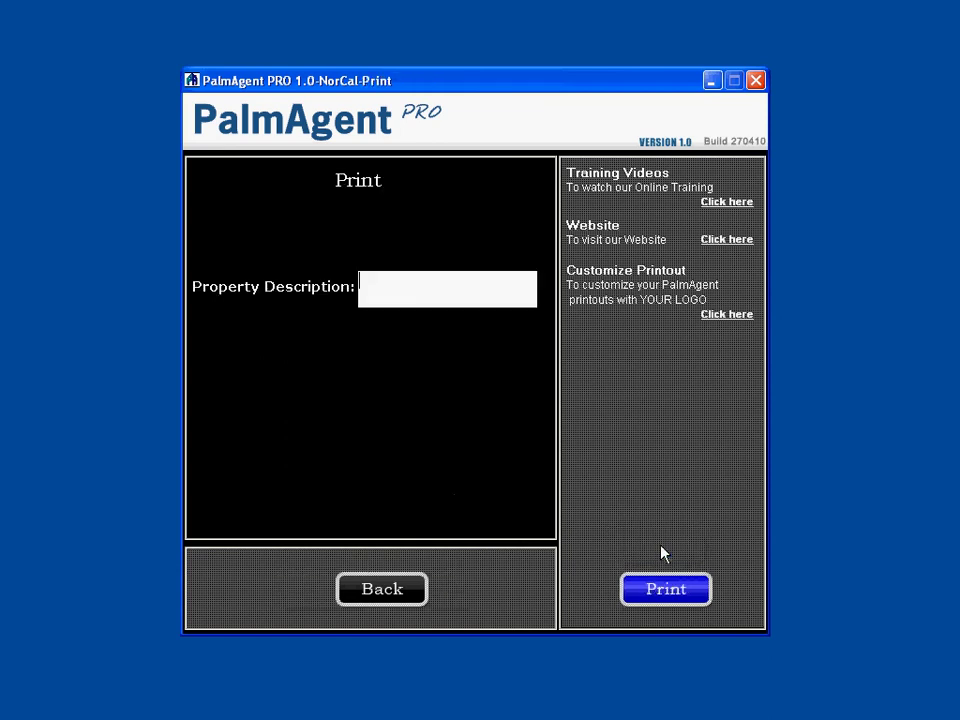
{"action": "left_click", "coordinate": [669, 604]}
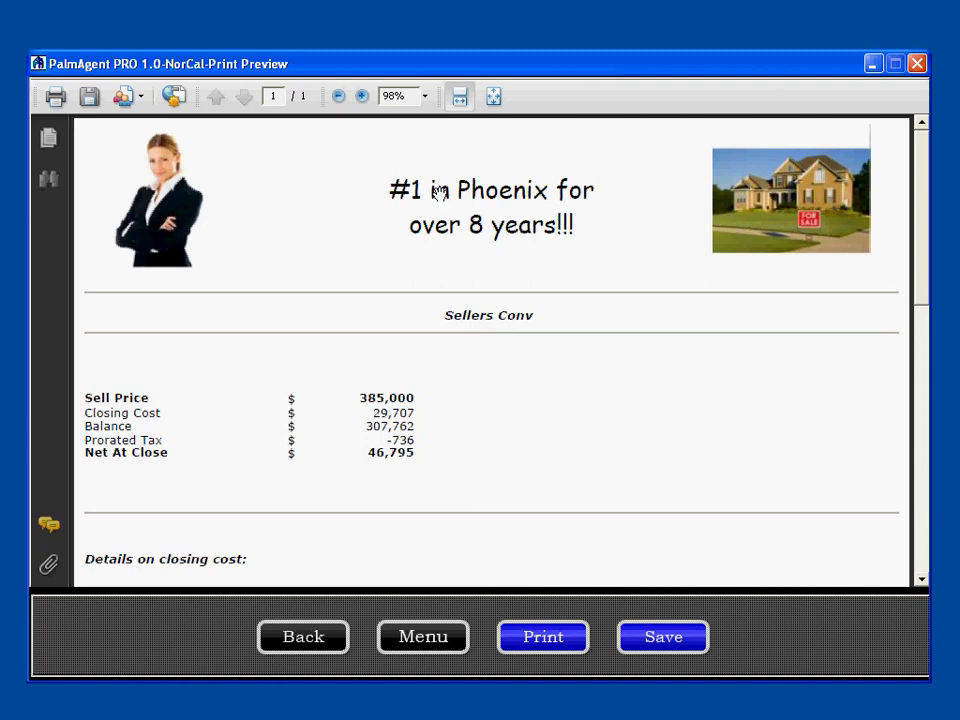
- Pan down through the closing costs and footer, back up to the header, then return to Seller Result
{"action": "left_click_drag", "start_coordinate": [531, 500], "coordinate": [535, 271]}
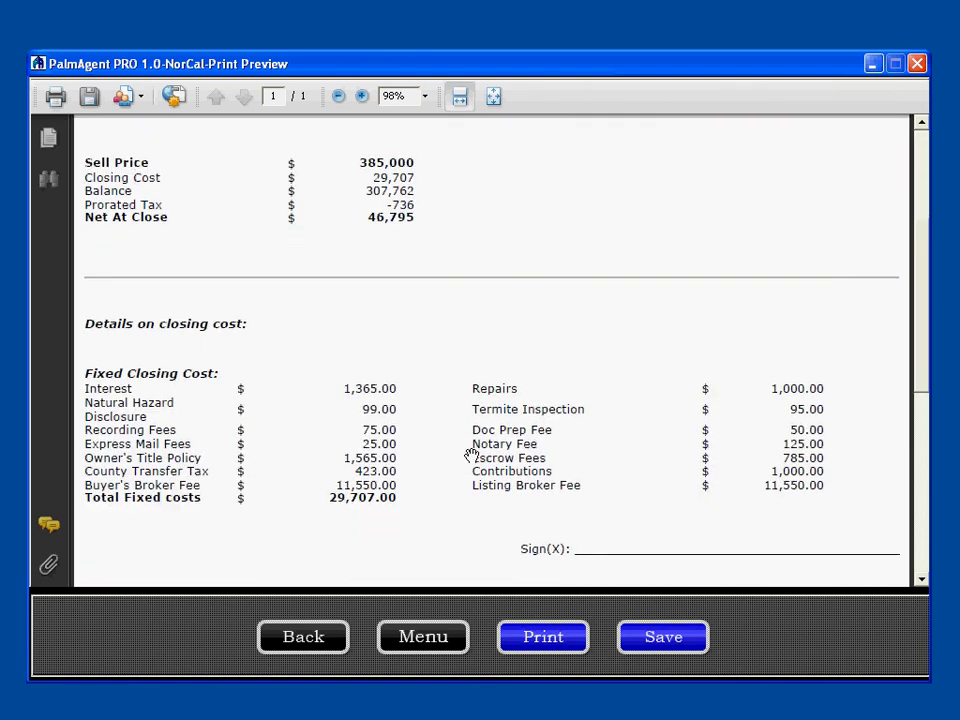
{"action": "scroll", "coordinate": [469, 448], "scroll_direction": "down", "scroll_amount": 5}
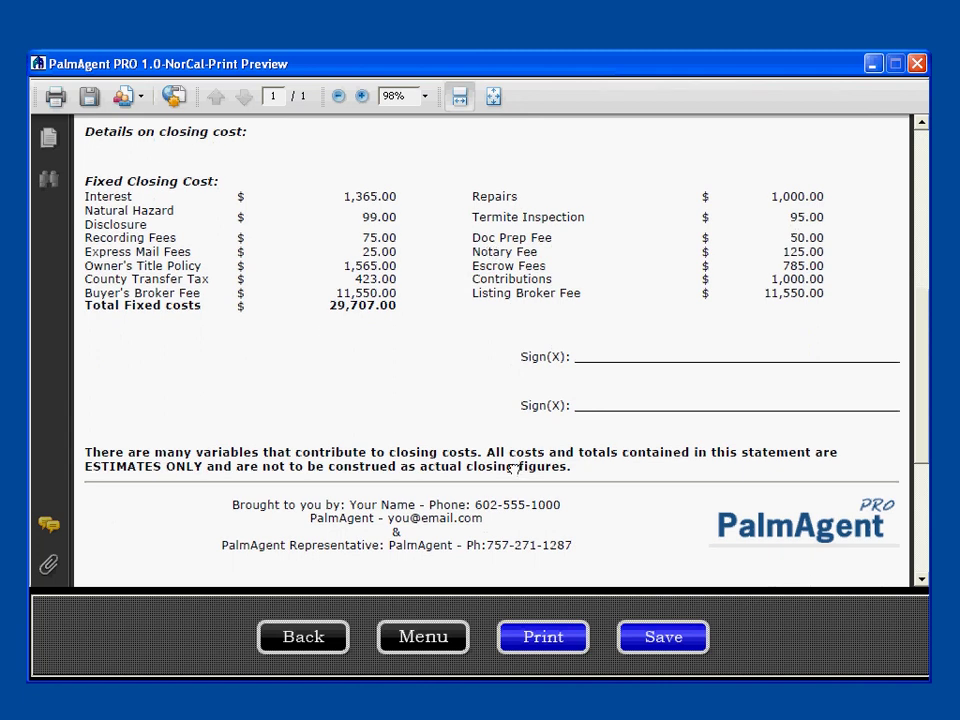
{"action": "scroll", "coordinate": [387, 352], "scroll_direction": "down", "scroll_amount": 3}
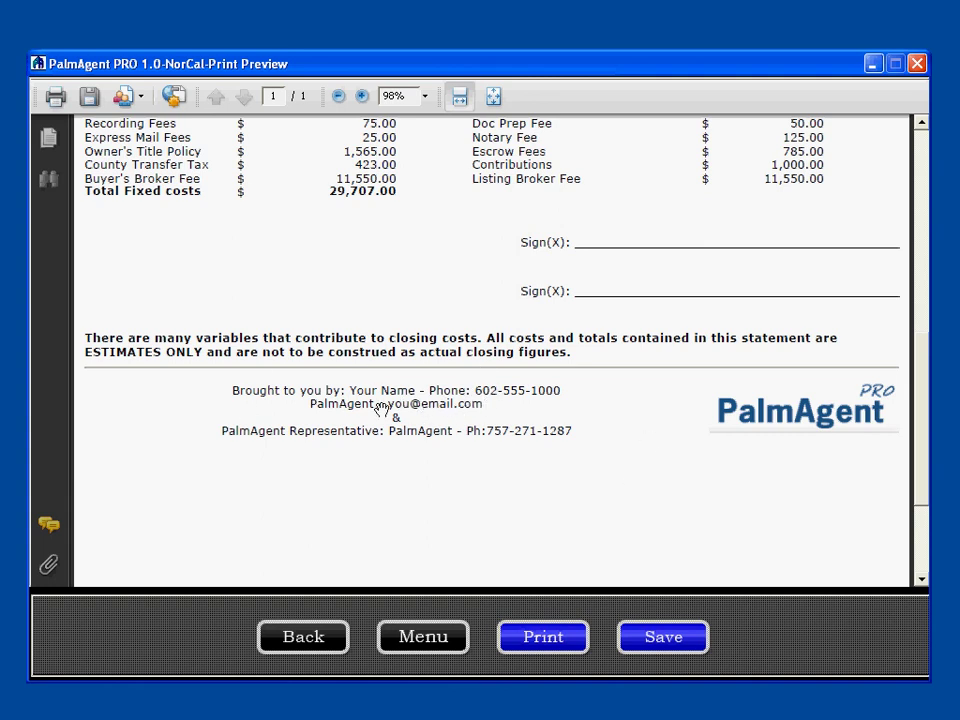
{"action": "left_click_drag", "start_coordinate": [467, 267], "coordinate": [471, 506]}
{"action": "left_click_drag", "start_coordinate": [469, 304], "coordinate": [471, 379]}
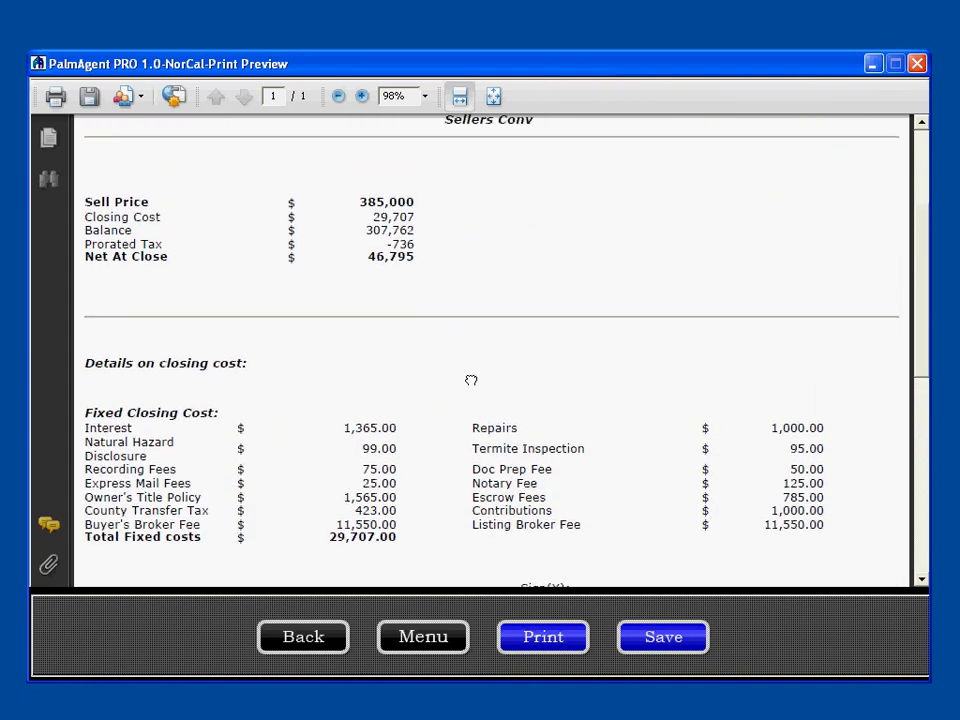
{"action": "left_click_drag", "start_coordinate": [435, 257], "coordinate": [435, 326]}
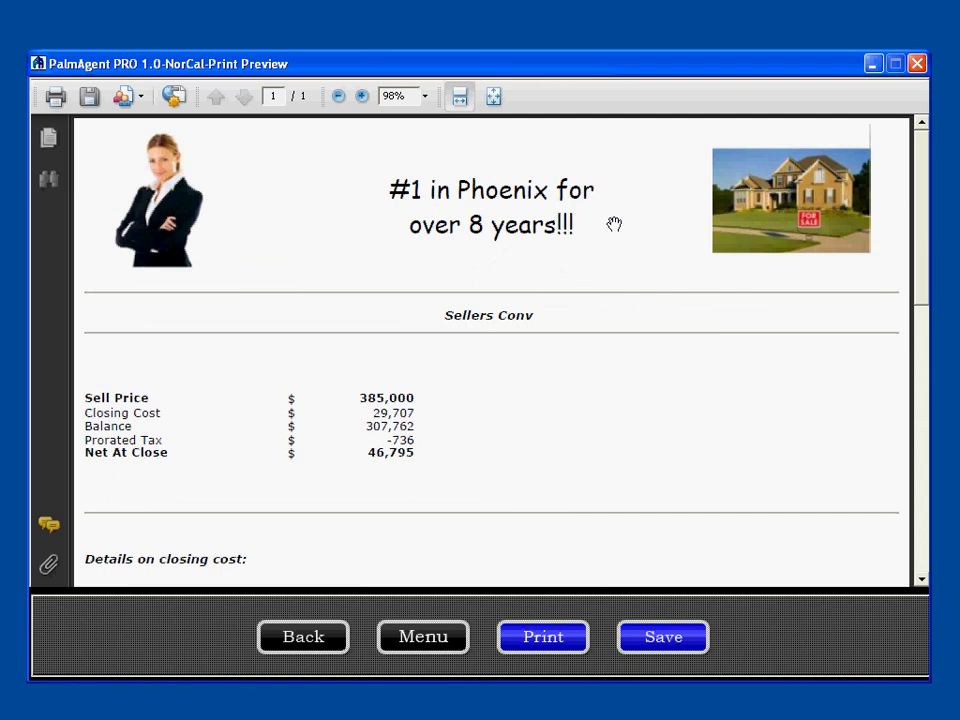
{"action": "left_click", "coordinate": [336, 634]}
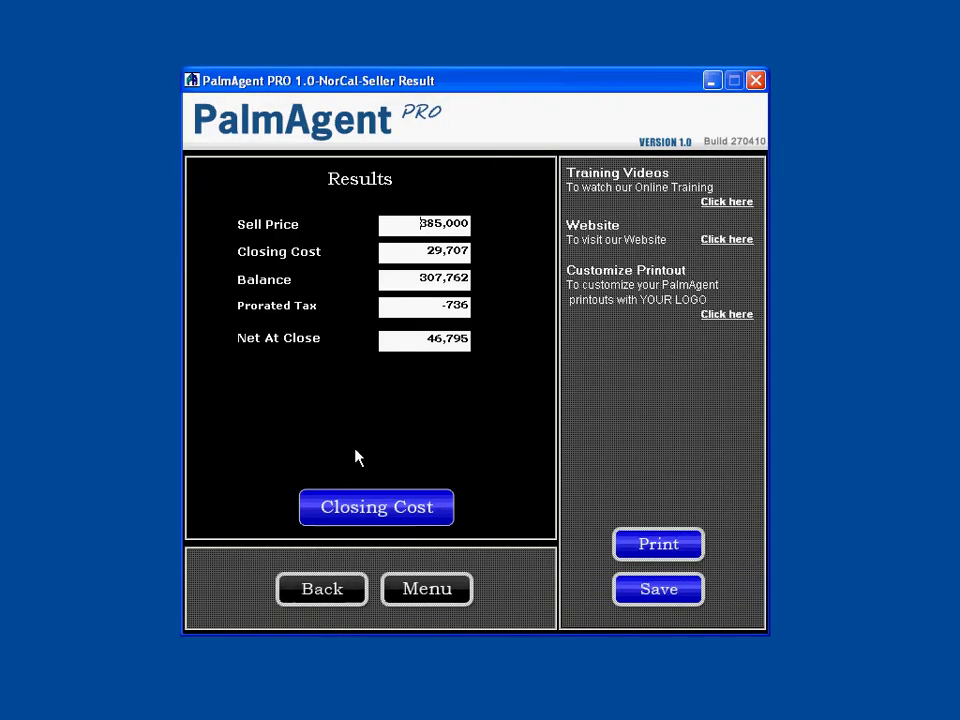